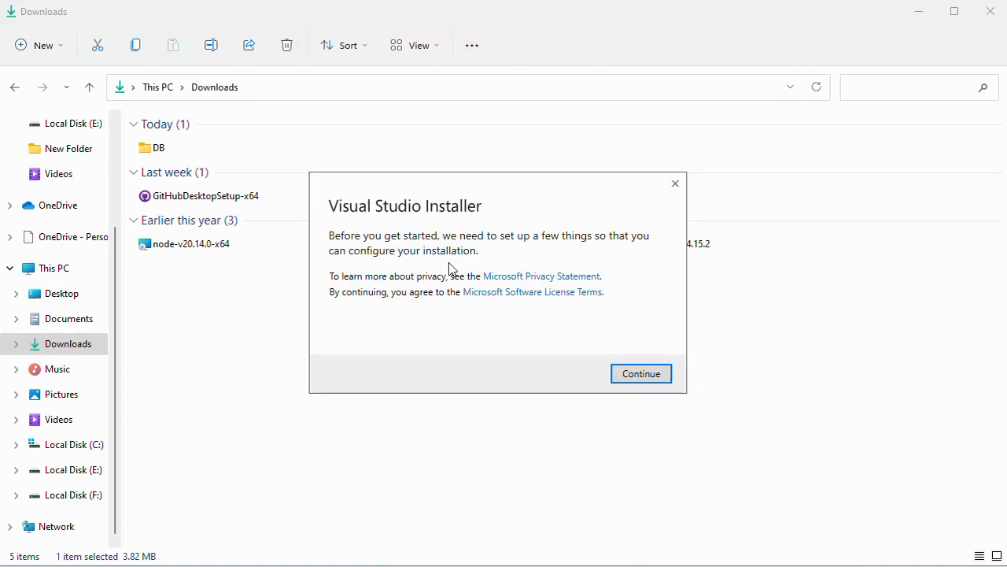
Continue past the Visual Studio Installer's licence notice to start its setup, and minimise the Downloads window
drag(397, 180, 398, 129)
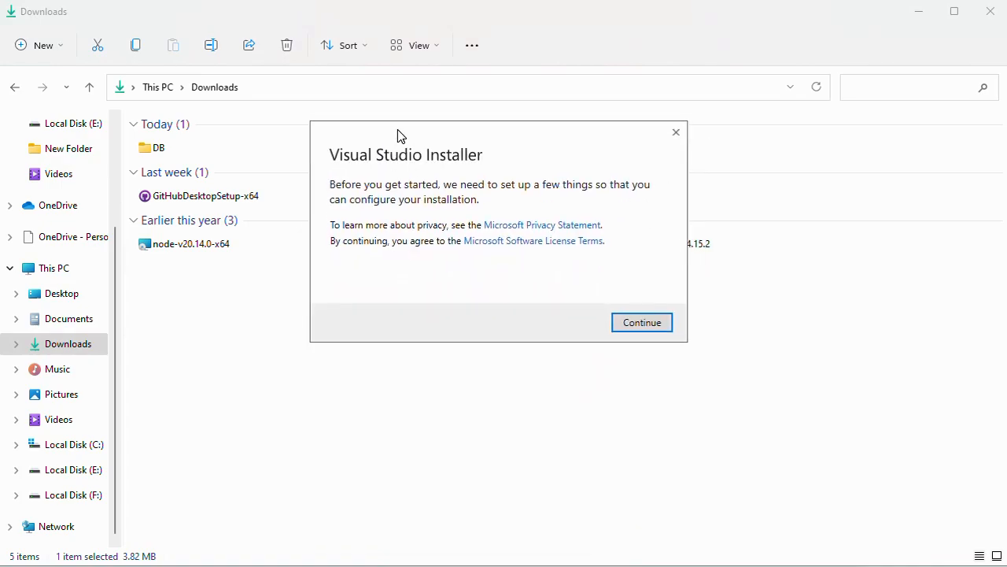
click(634, 323)
click(632, 325)
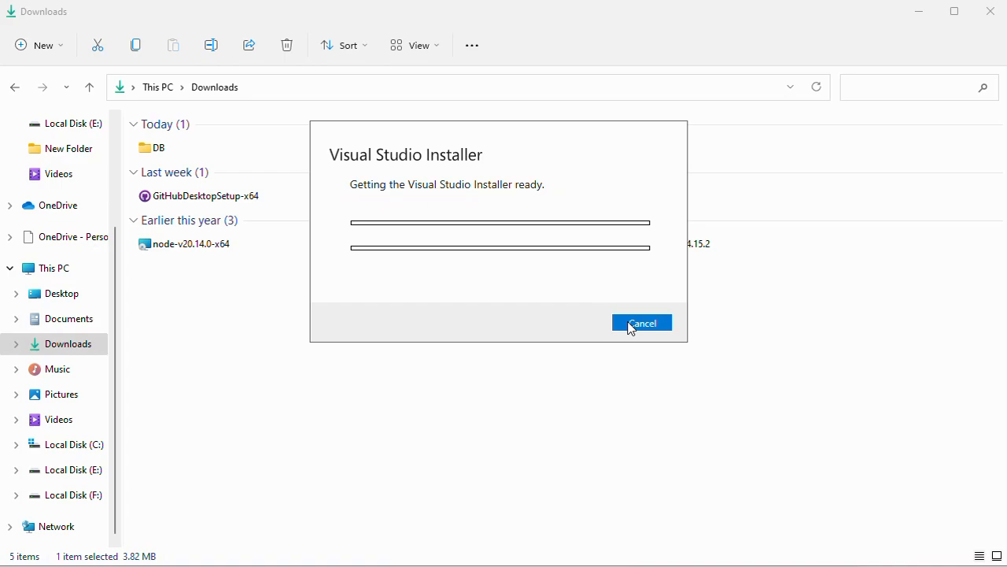
click(918, 12)
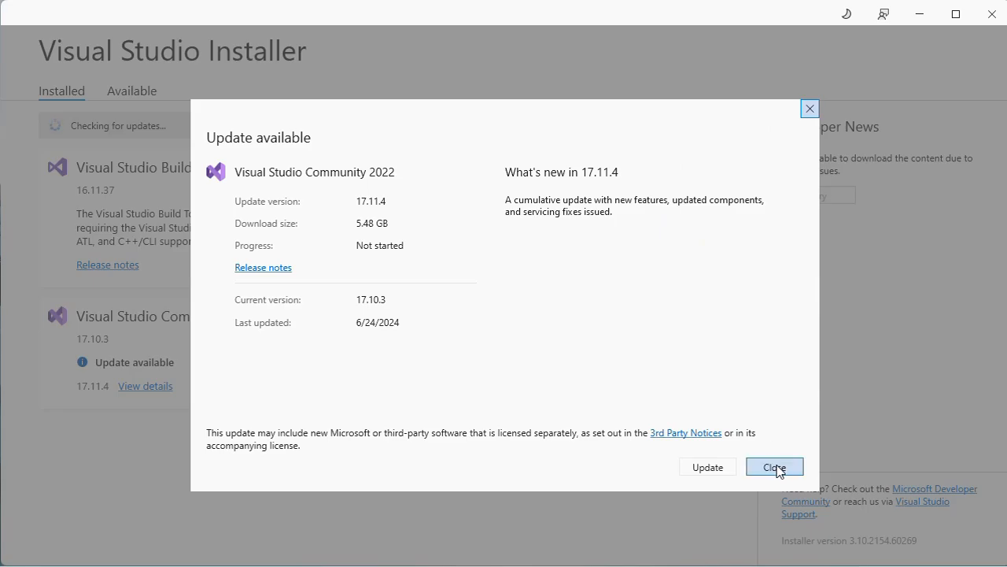
Dismiss the update offer and open the installation of Visual Studio Community 2022 for modification
click(774, 467)
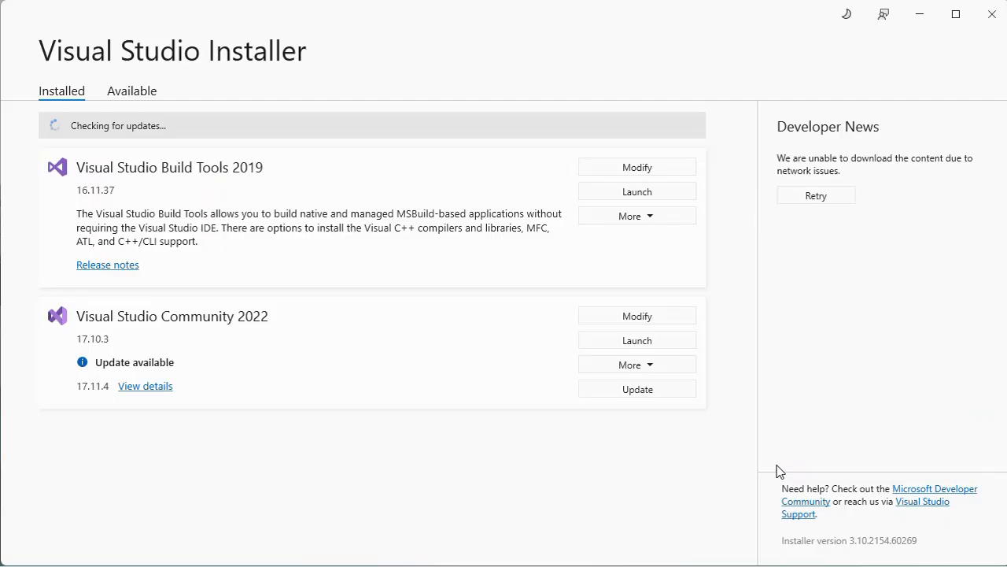
click(254, 321)
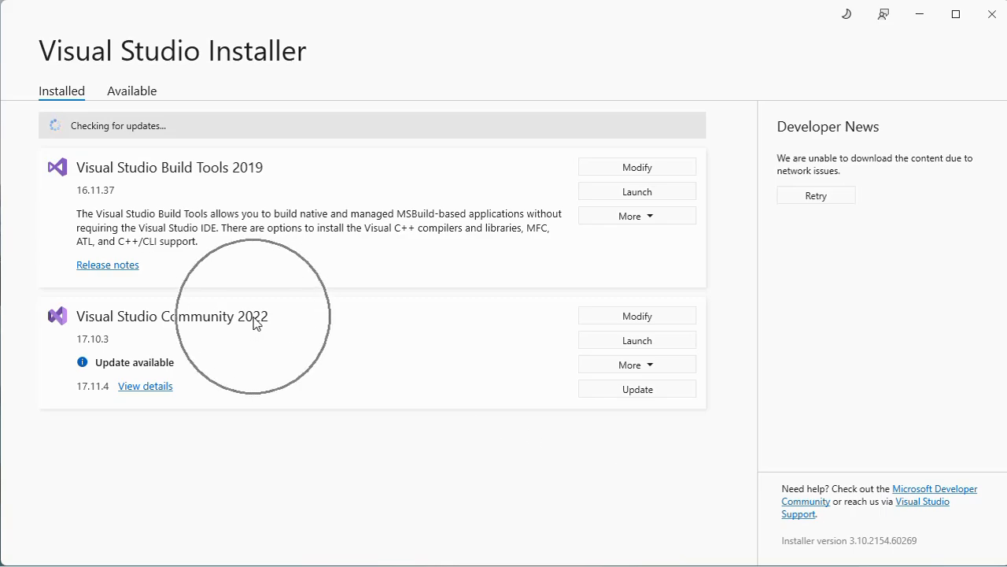
click(246, 169)
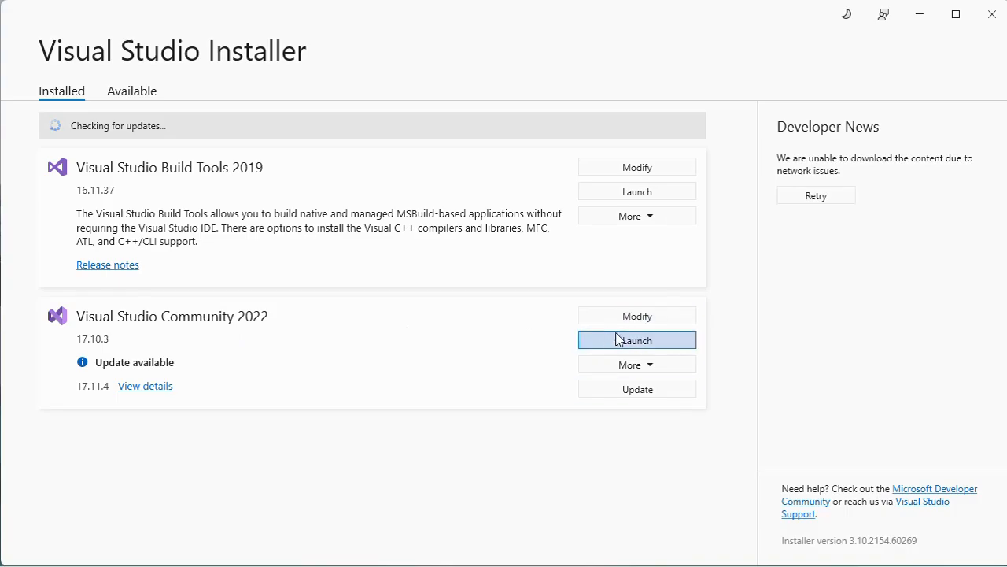
click(639, 324)
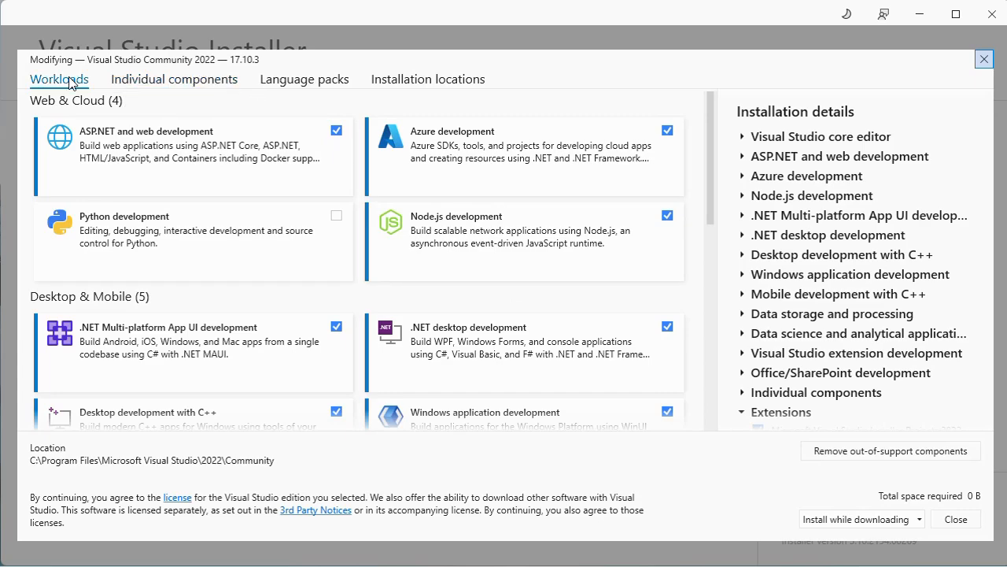
Review the individual components, language packs and installation locations, and return to the workloads
click(161, 85)
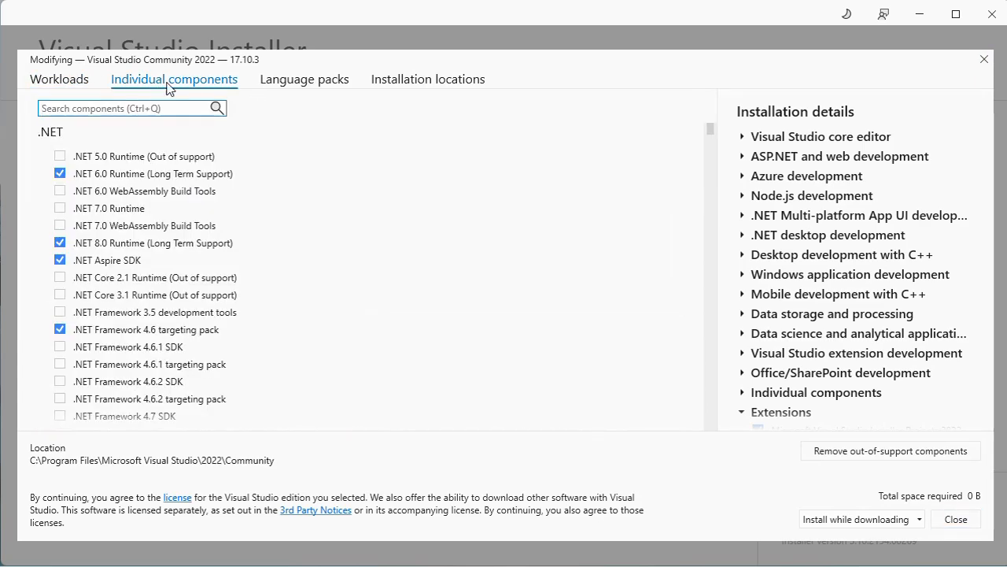
click(289, 84)
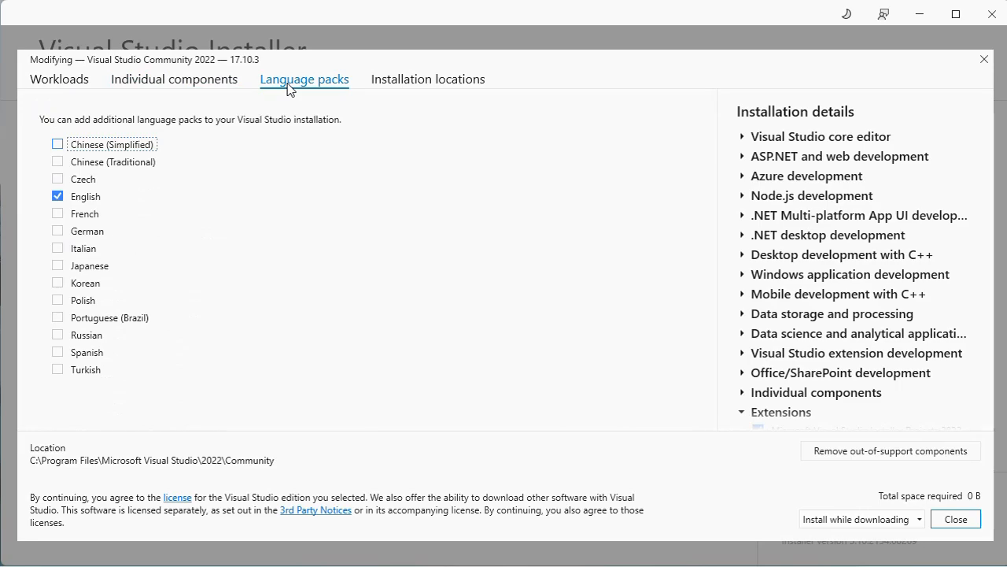
click(424, 84)
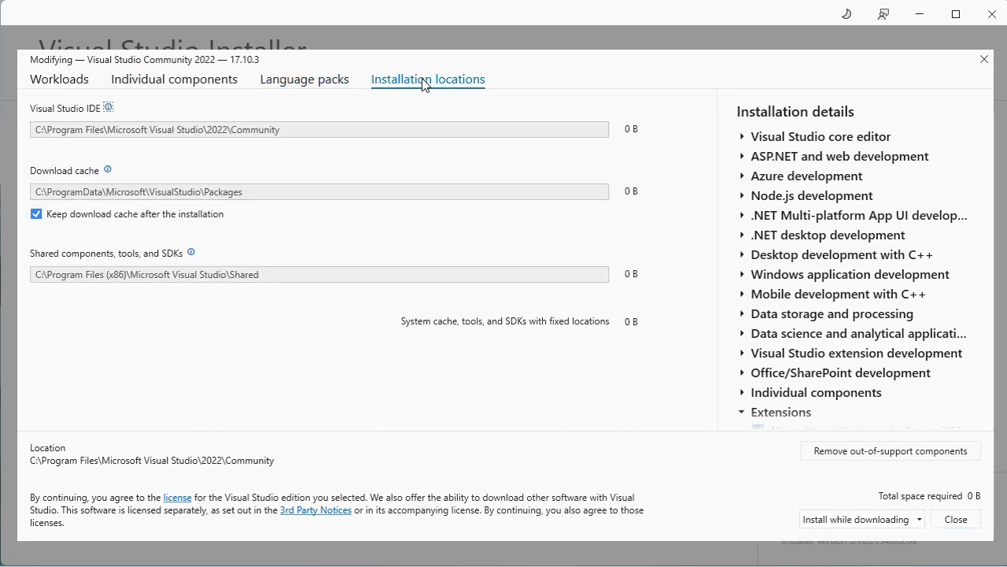
click(61, 84)
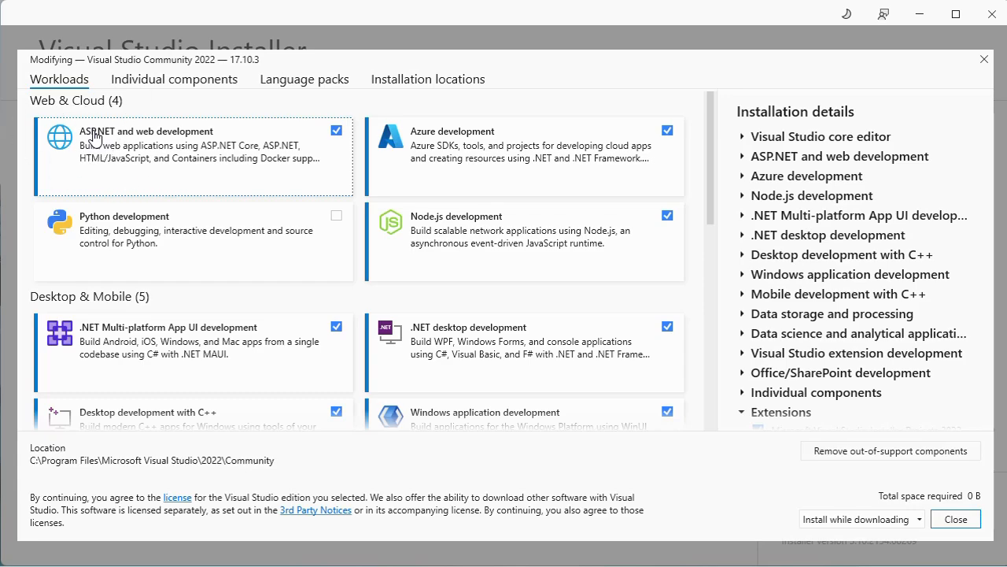
Try adding the Python development workload with Python 3 64-bit (3.9.13) and Python native development tools, and deselect it all again
click(336, 215)
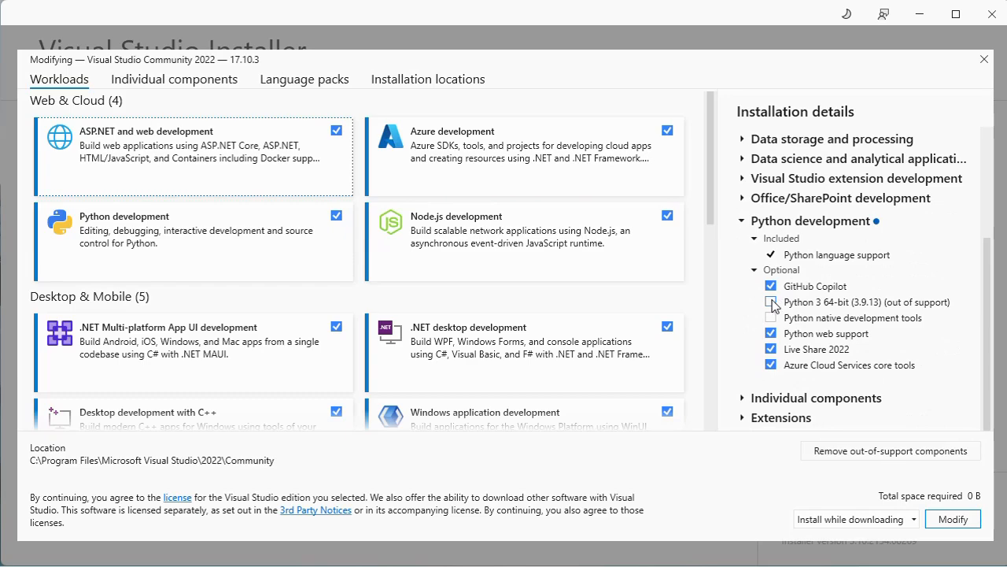
click(772, 303)
click(772, 315)
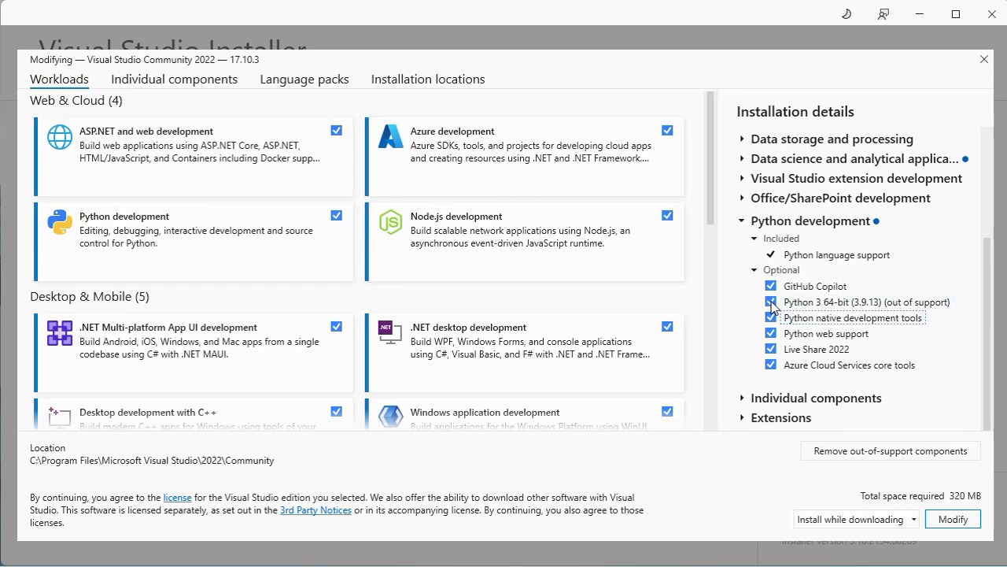
click(771, 303)
click(771, 317)
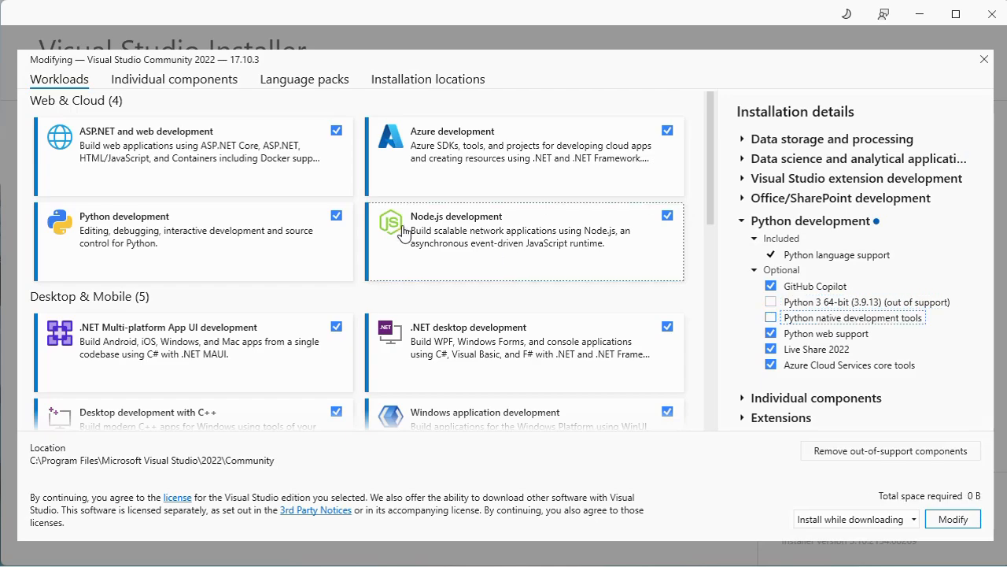
click(338, 218)
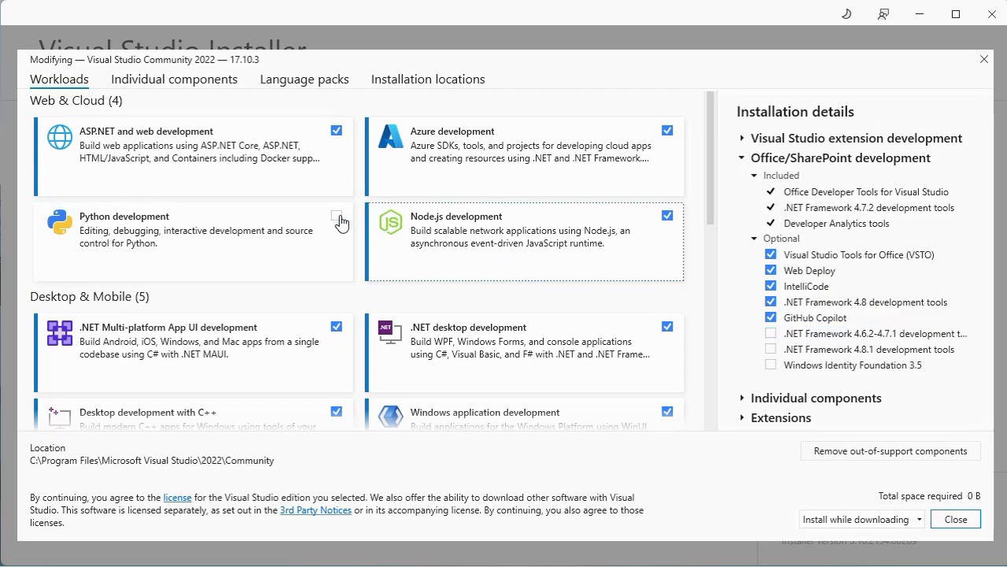
click(667, 224)
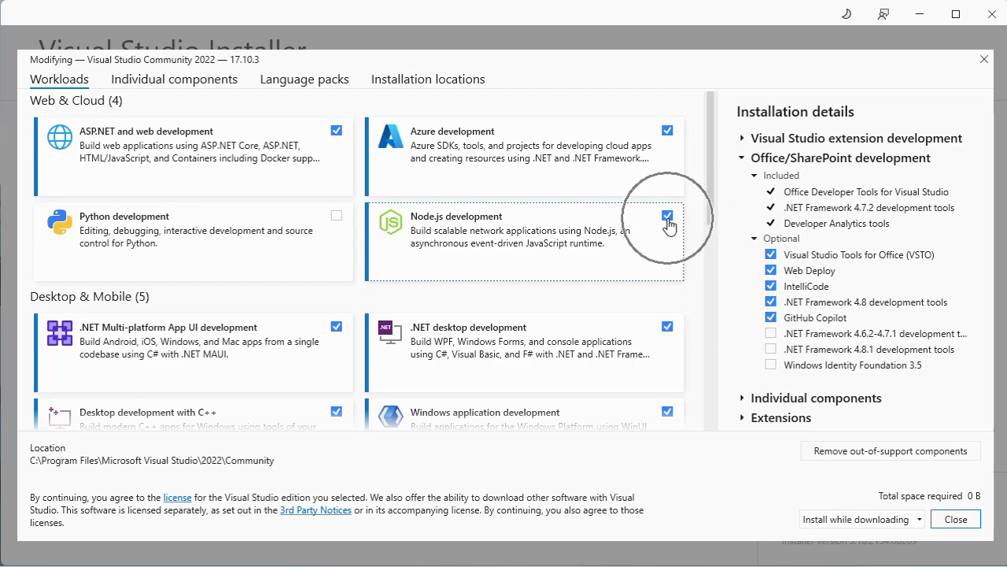
key(ctrl)
key(ctrl)
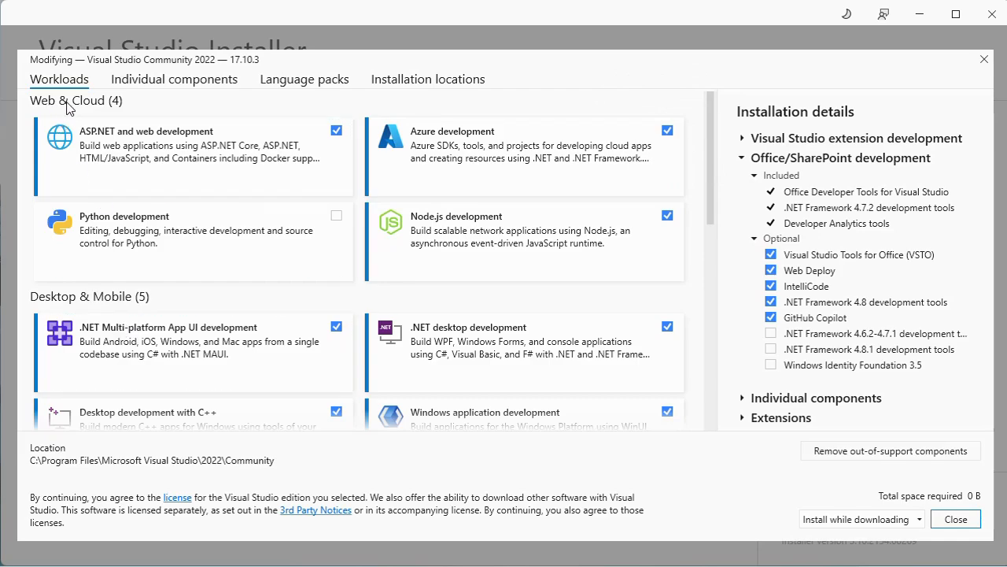
key(ctrl)
key(ctrl)
key(ctrl)
Deselect and reselect the .NET Multi-platform App UI development workload, and deselect Windows application development
drag(712, 212, 708, 270)
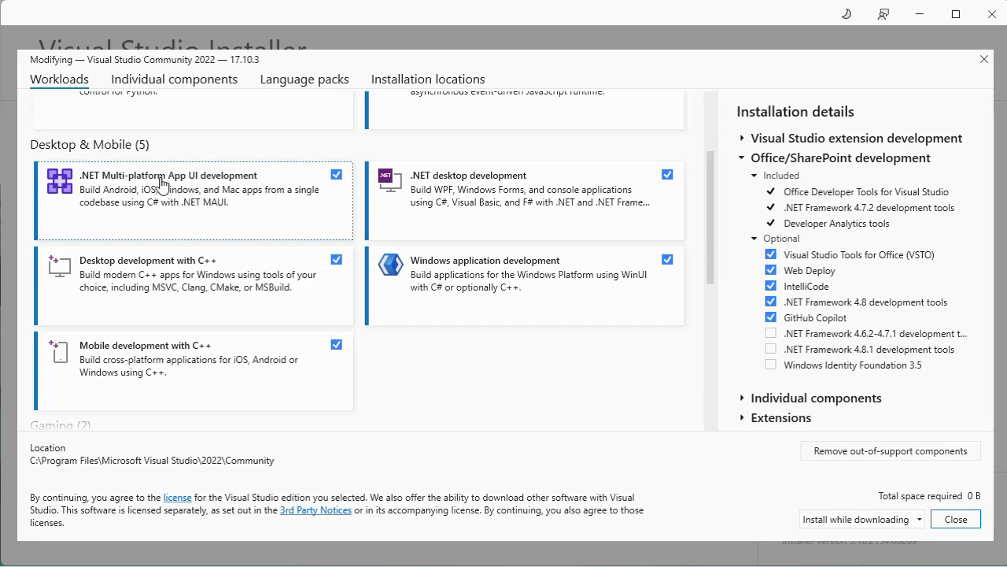
click(337, 176)
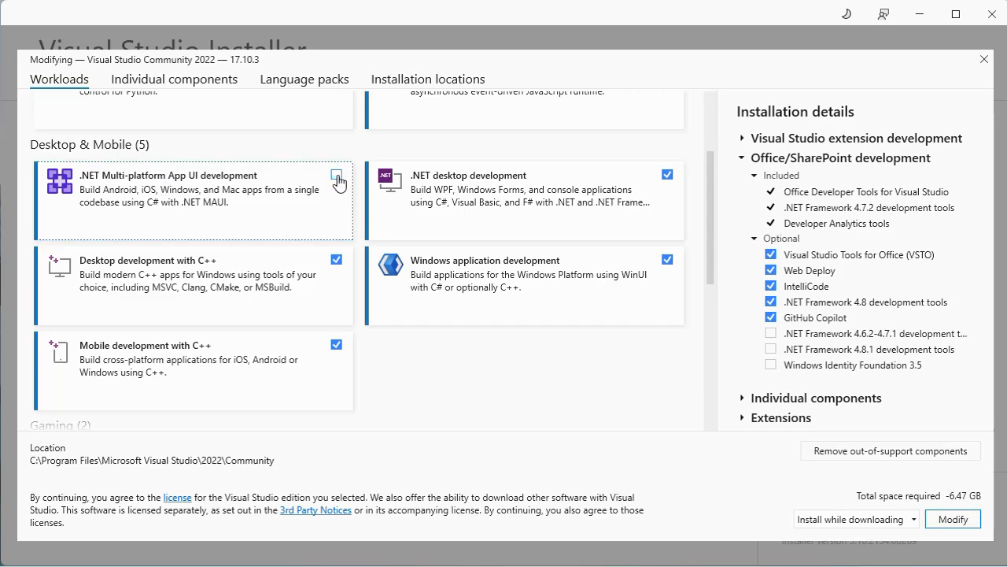
click(336, 175)
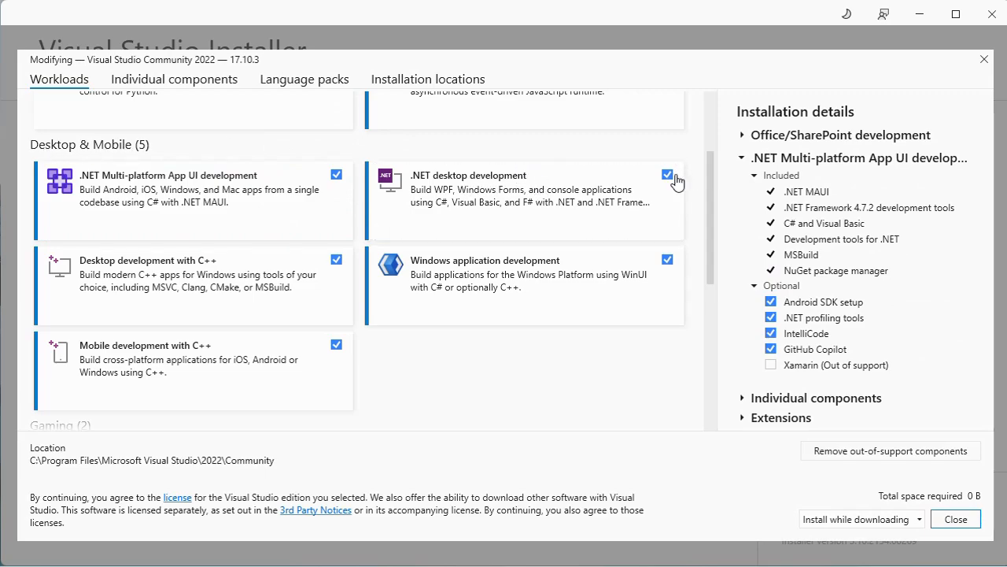
click(665, 260)
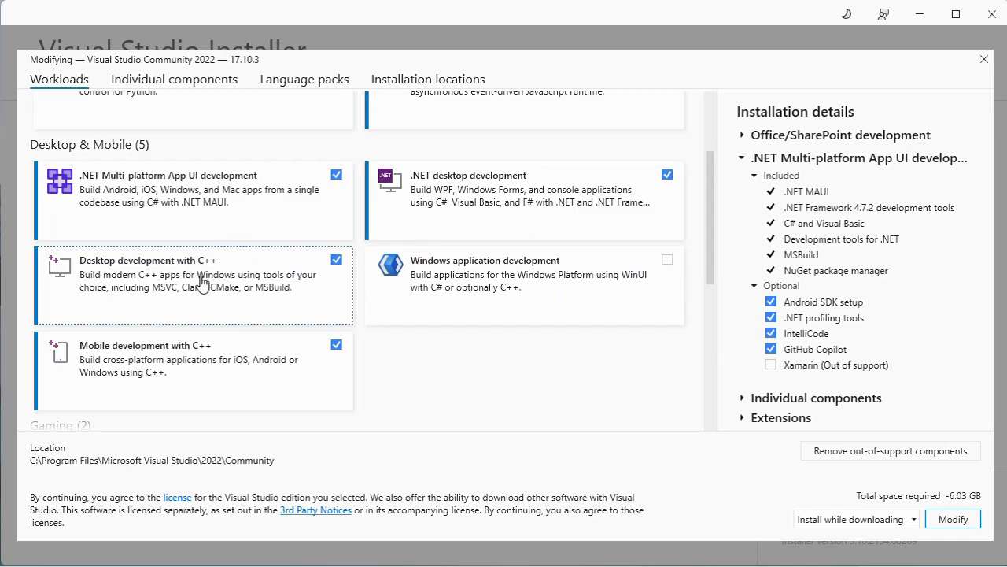
Try deselecting the Desktop development with C++ and Mobile development with C++ workloads, and select them again
click(203, 268)
click(337, 260)
click(207, 354)
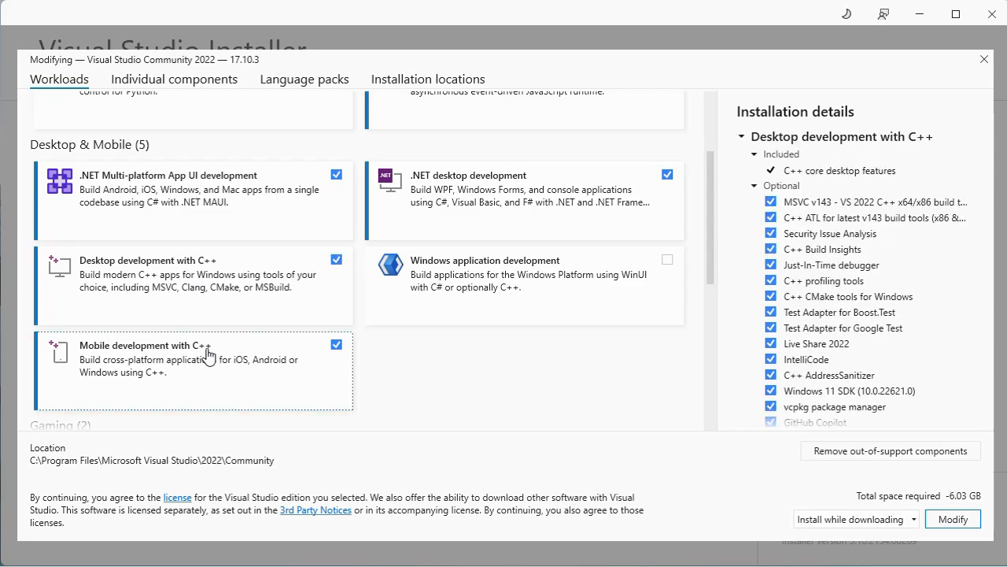
click(337, 347)
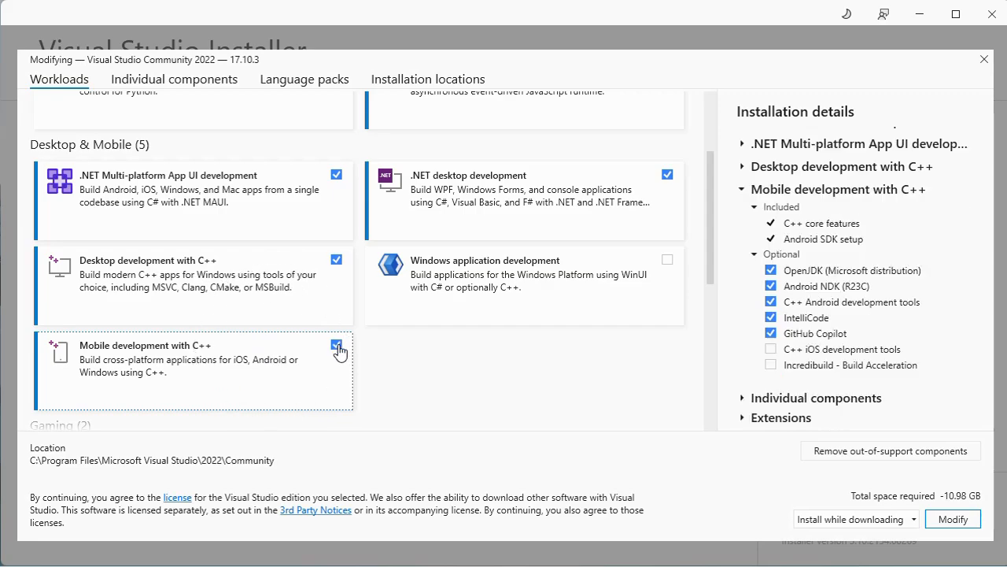
Try the Game development with Unity and Game development with C++ workloads, and leave both deselected
drag(713, 266, 712, 346)
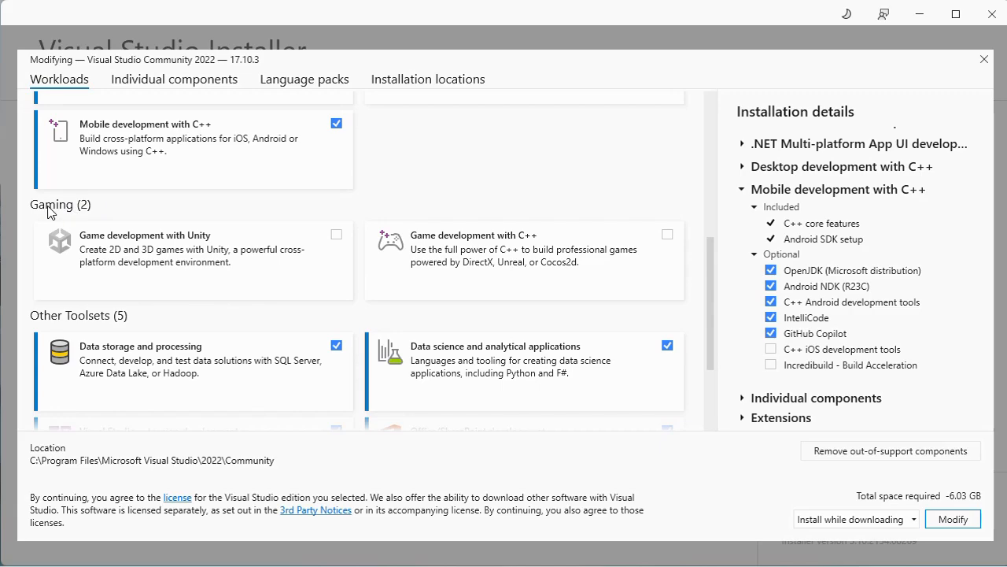
key(ctrl)
key(ctrl)
click(337, 235)
click(337, 237)
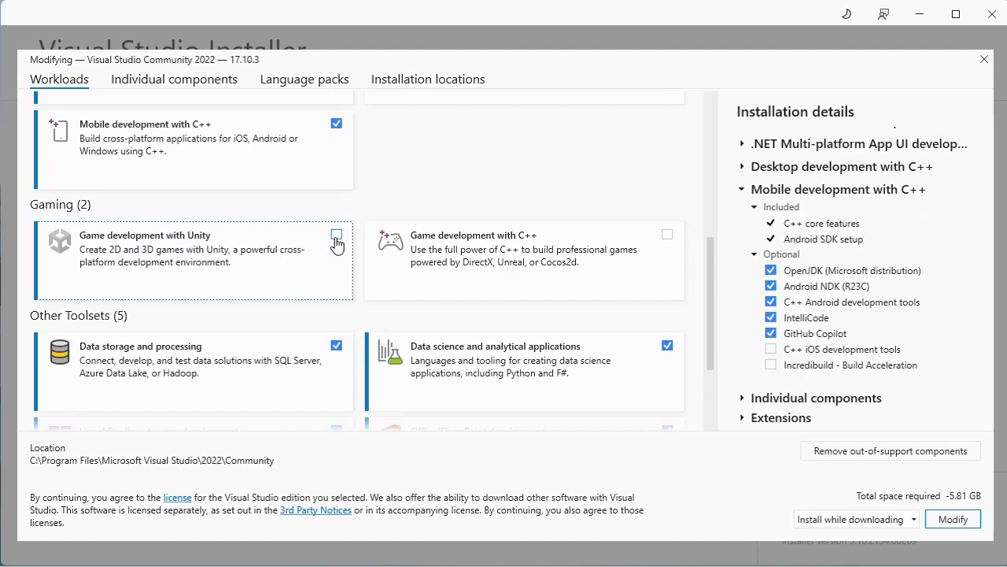
click(667, 236)
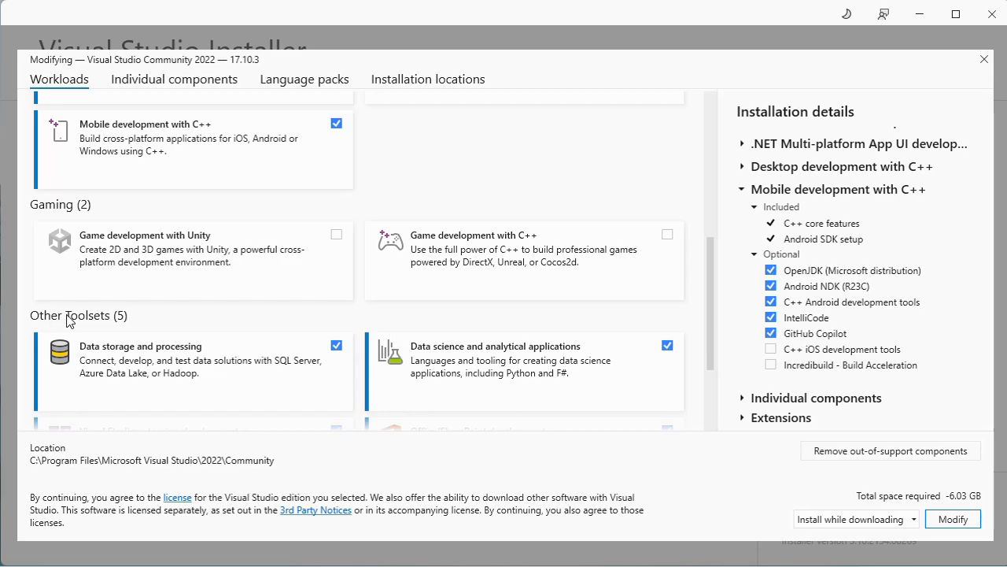
Deselect the Data storage and processing, Data science and analytical applications, Visual Studio extension development and Office/SharePoint development workloads
key(ctrl)
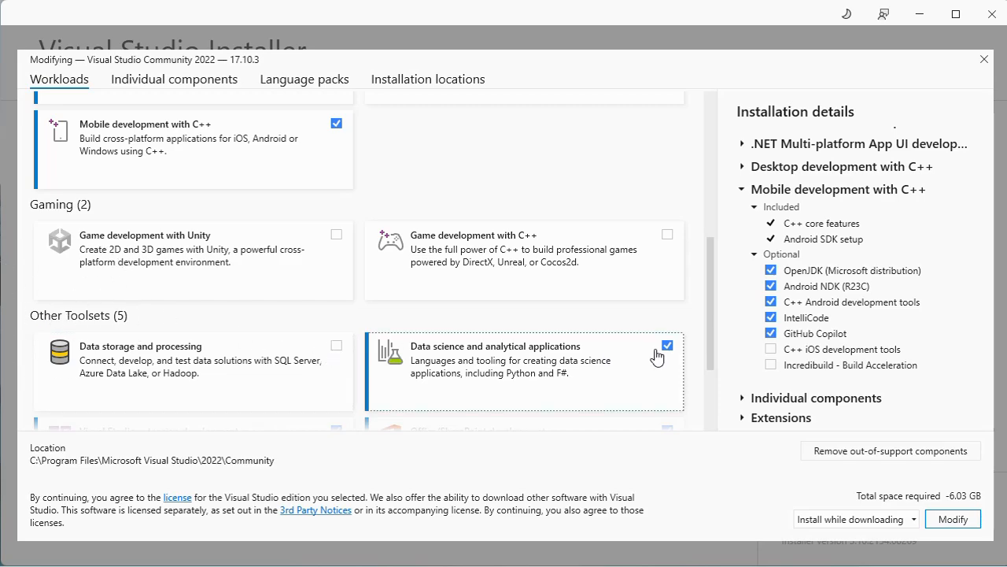
click(667, 346)
scroll(705, 400, down, 4)
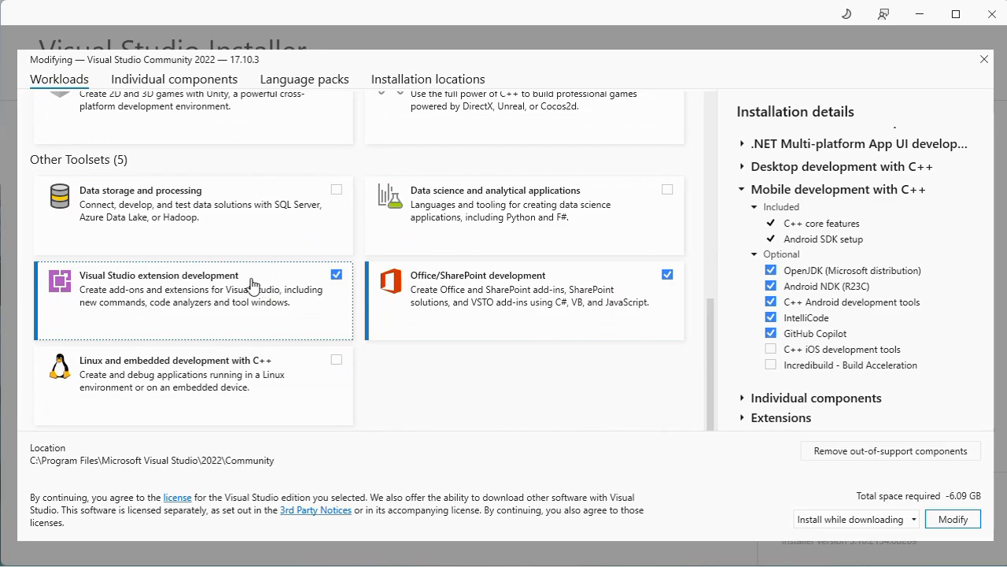
click(336, 277)
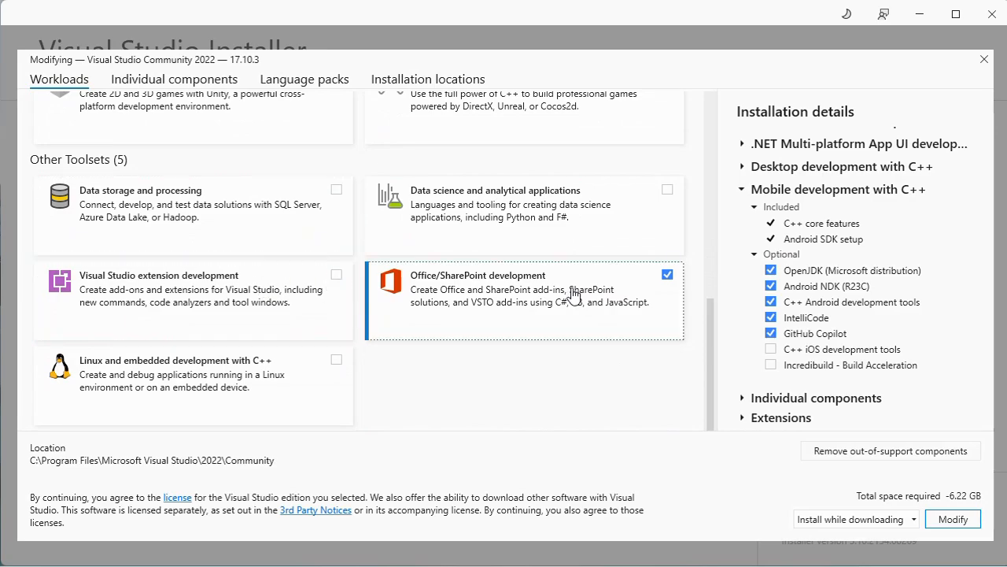
click(667, 277)
click(317, 355)
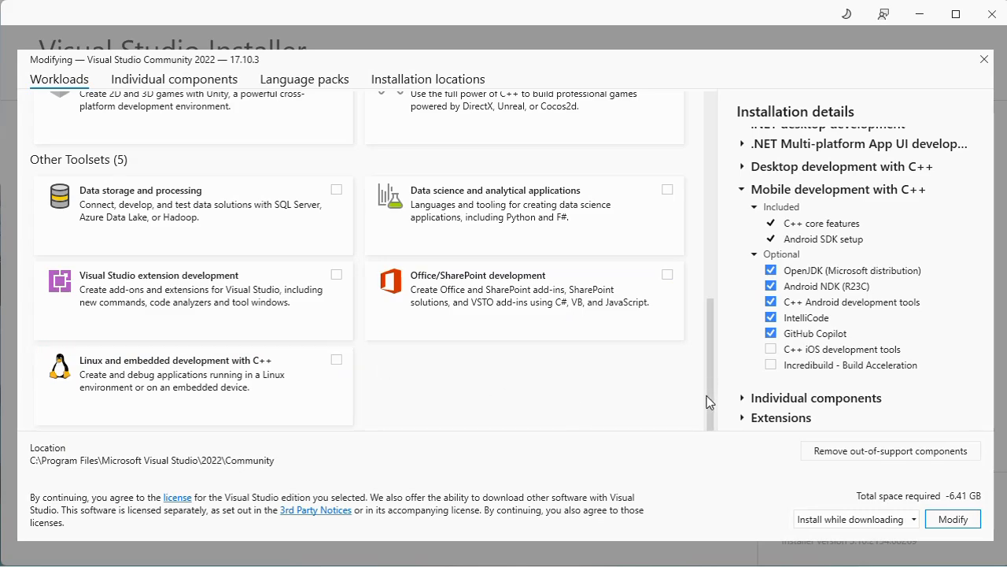
Select the Python development and Windows application development workloads and apply the modification to the installation
drag(706, 402, 709, 155)
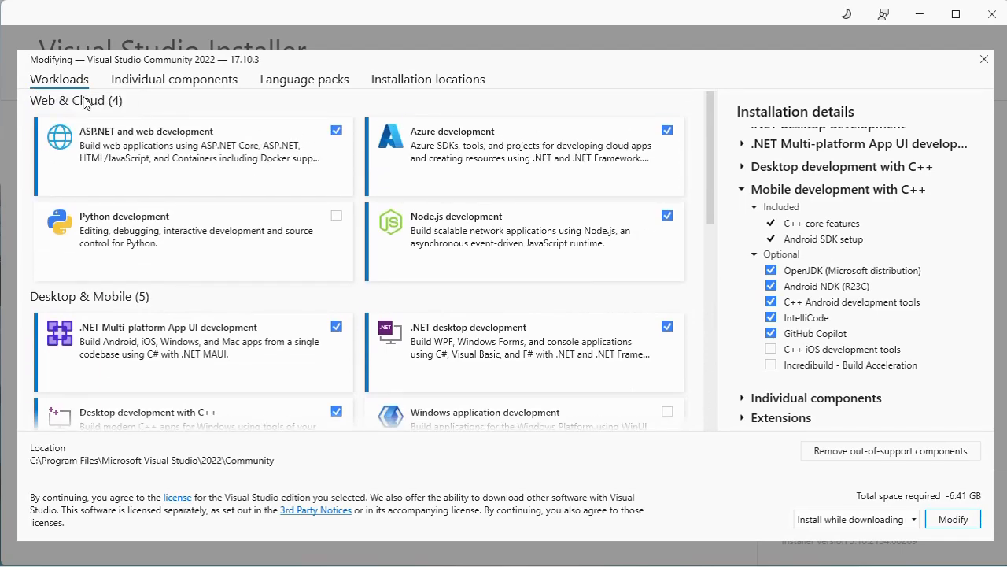
key(ctrl)
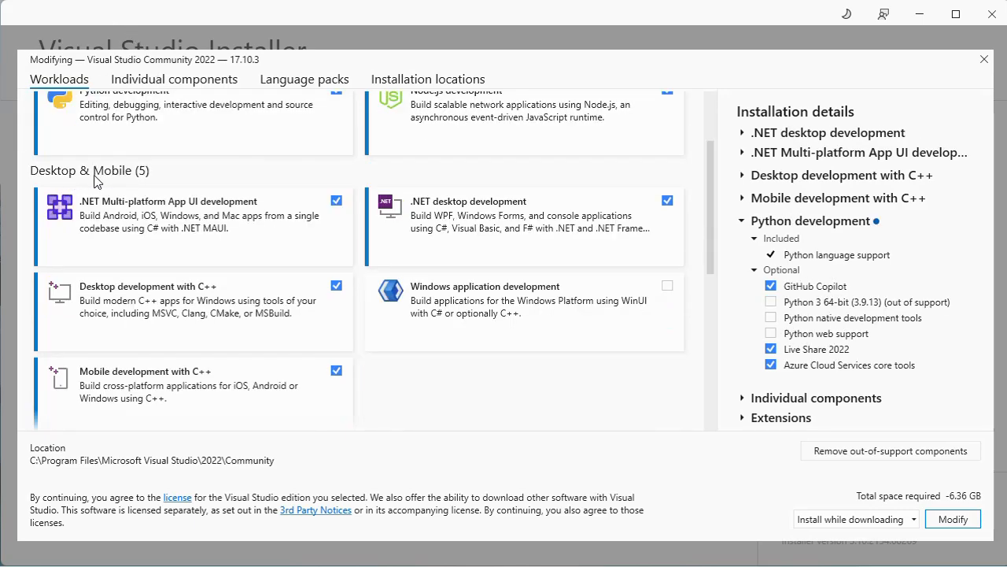
key(ctrl)
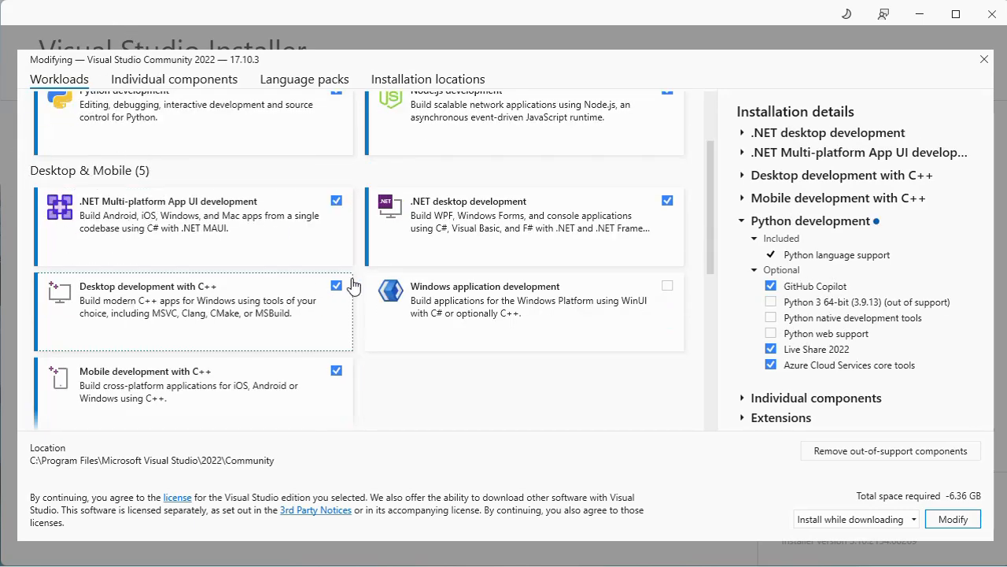
key(ctrl)
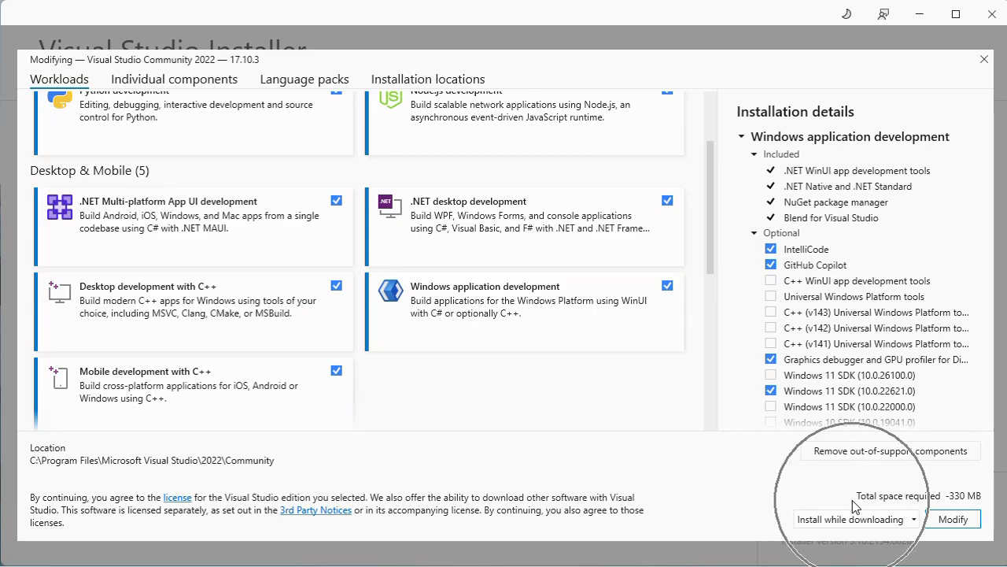
click(945, 523)
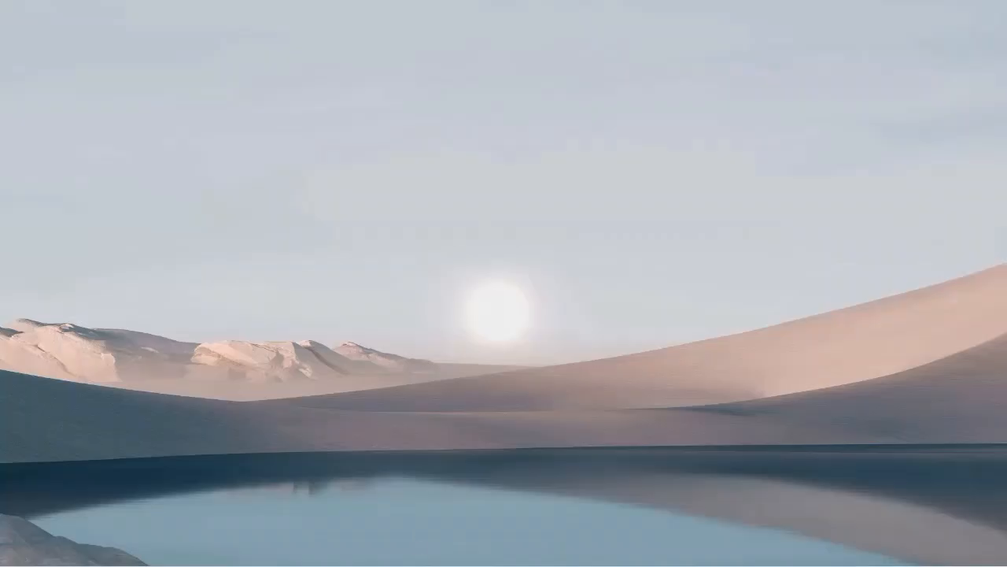
Launch Visual Studio 2022 from the recent apps in Windows search
click(386, 565)
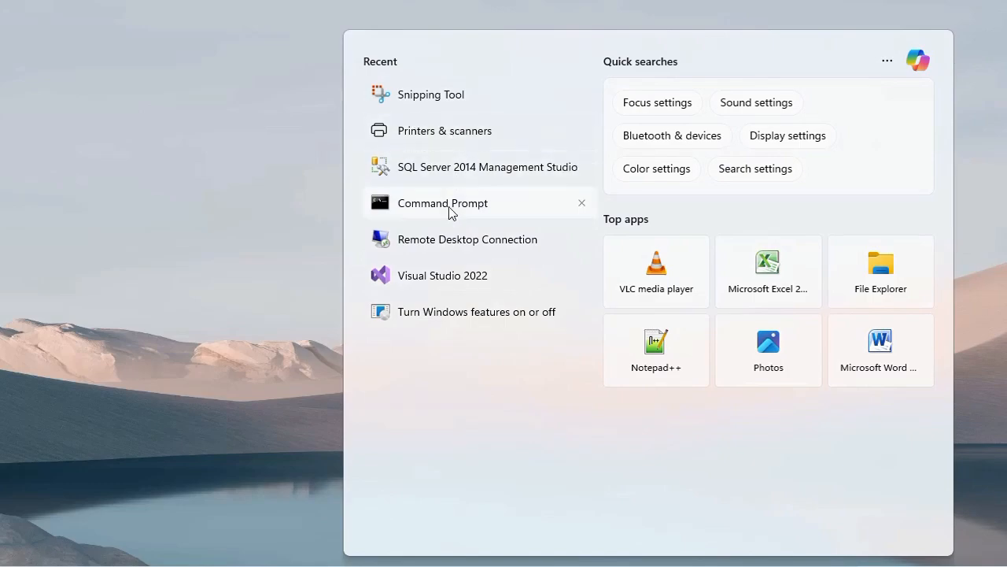
click(434, 276)
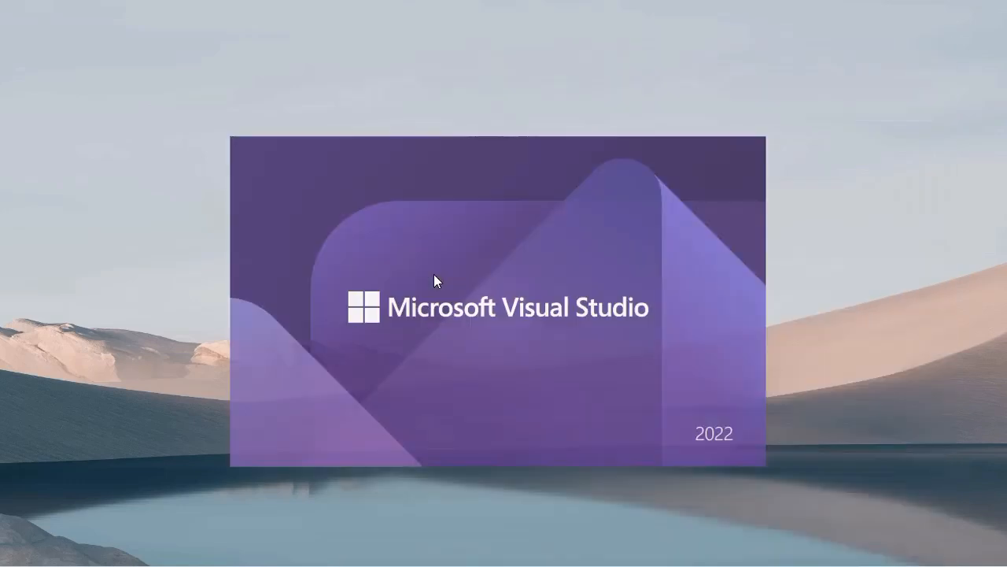